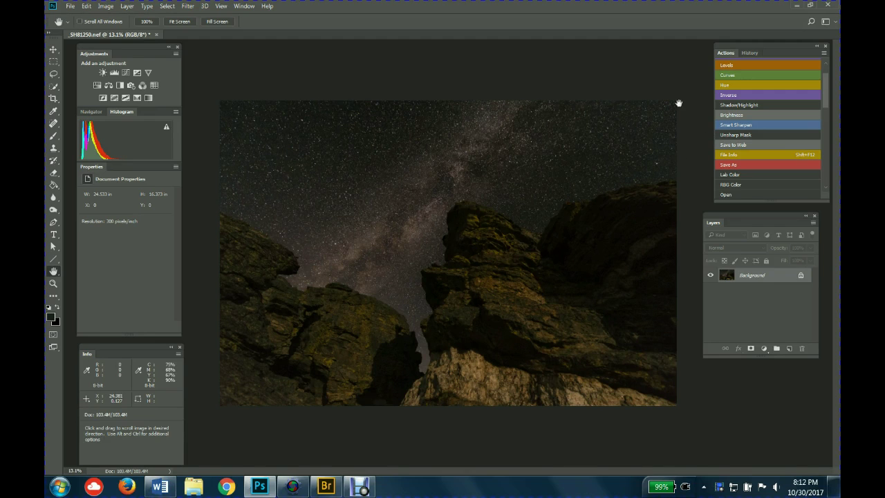
Open Image > Adjustments > Hue/Saturation and park the dialog at the upper right.
{"action": "left_click", "coordinate": [105, 6]}
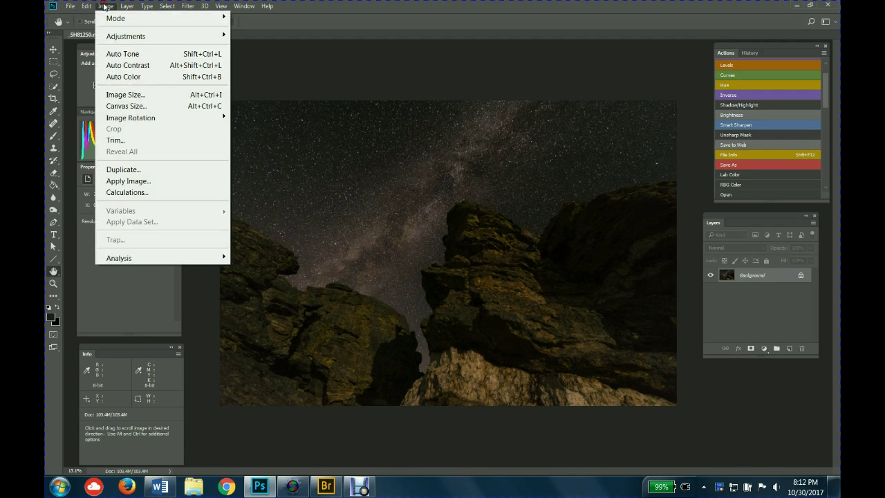
{"action": "mouse_move", "coordinate": [116, 39]}
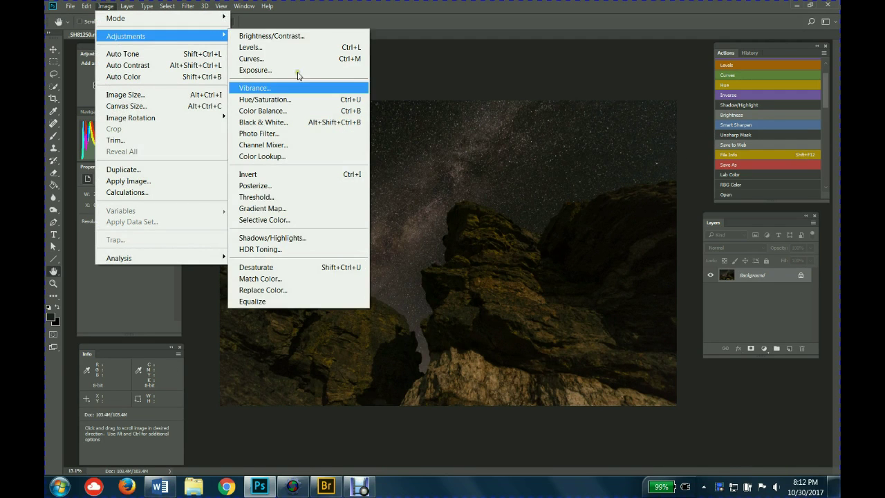
{"action": "left_click", "coordinate": [296, 99]}
{"action": "left_click_drag", "start_coordinate": [485, 112], "coordinate": [761, 41]}
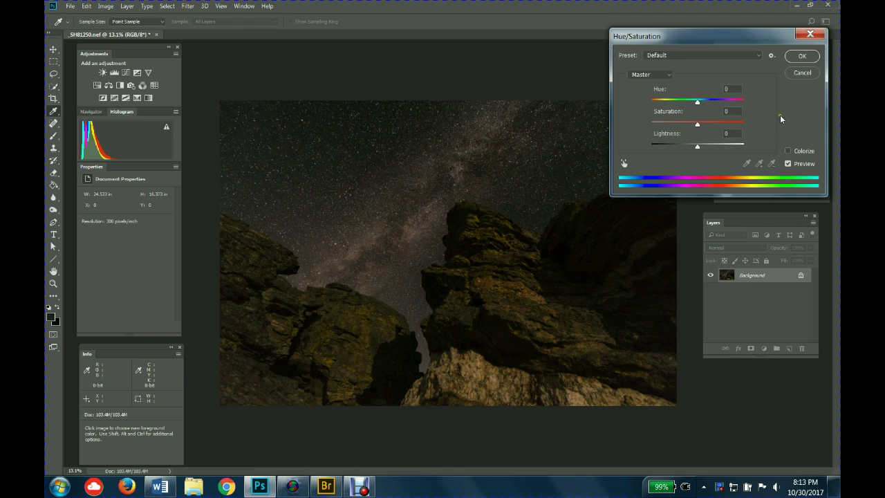
{"action": "left_click_drag", "start_coordinate": [706, 34], "coordinate": [703, 15]}
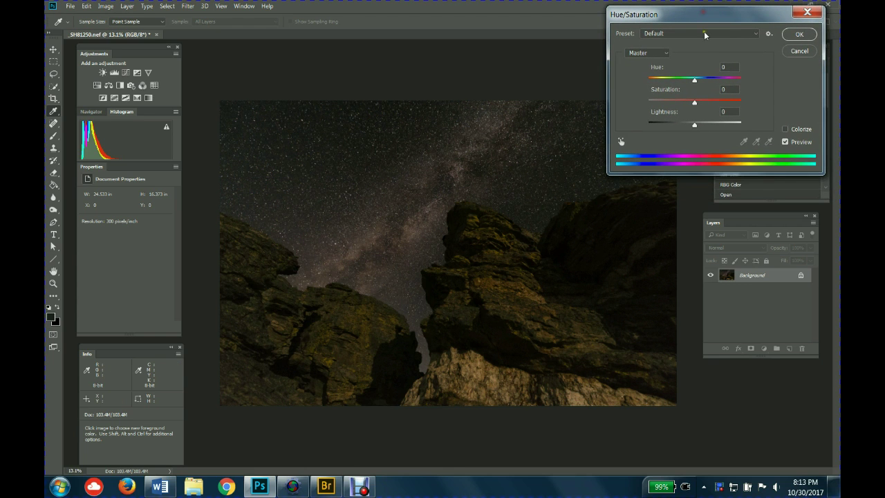
Try raising Master saturation to +17, then reset it to 0.
{"action": "left_click", "coordinate": [652, 53]}
{"action": "left_click", "coordinate": [652, 53]}
{"action": "mouse_move", "coordinate": [695, 103]}
{"action": "left_mouse_down"}
{"action": "mouse_move", "coordinate": [708, 101]}
{"action": "mouse_move", "coordinate": [652, 110]}
{"action": "mouse_move", "coordinate": [690, 108]}
{"action": "left_mouse_up"}
{"action": "type", "text": "0"}
Limit the adjustment to Reds and lower their saturation to about -33.
{"action": "left_click", "coordinate": [633, 54]}
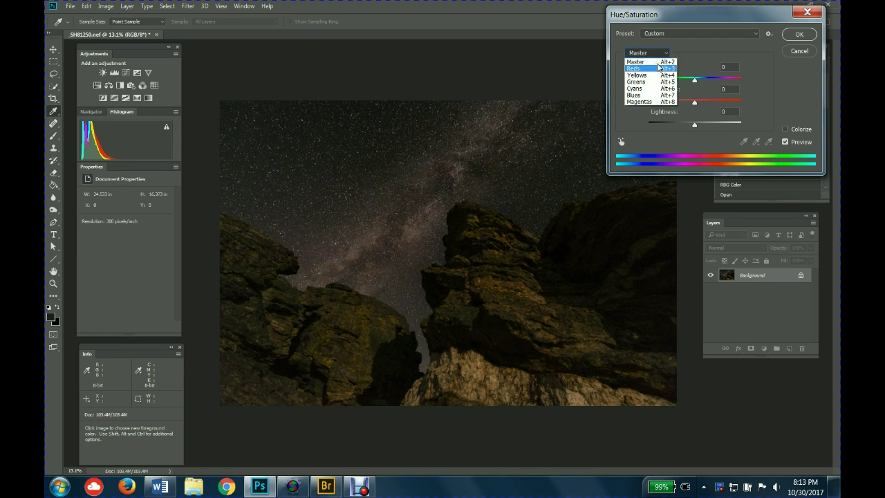
{"action": "left_click", "coordinate": [645, 70]}
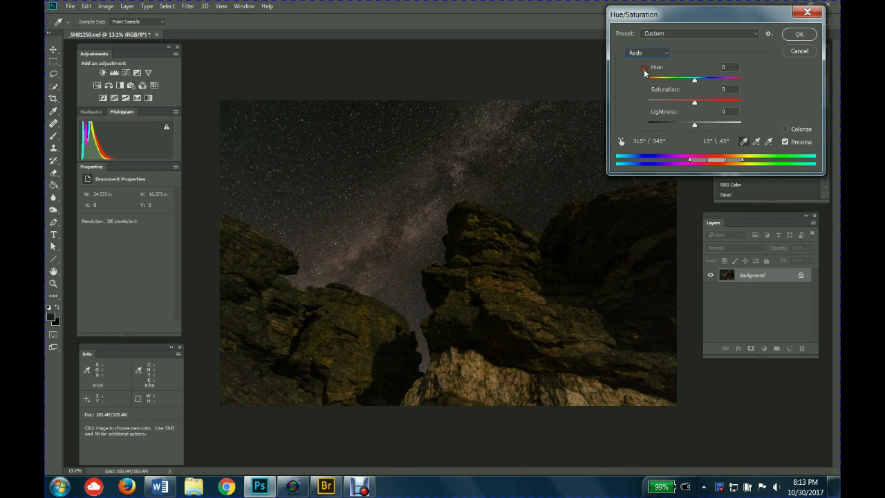
{"action": "left_click_drag", "start_coordinate": [695, 104], "coordinate": [683, 105]}
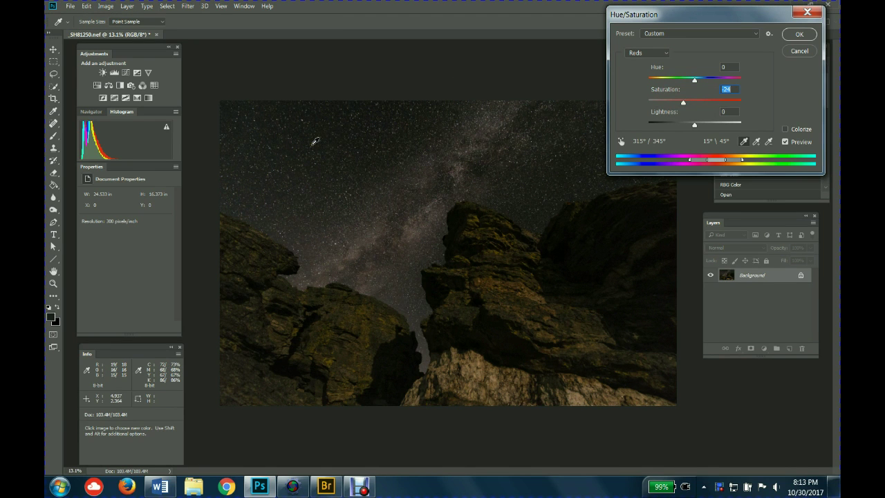
{"action": "left_click_drag", "start_coordinate": [683, 103], "coordinate": [679, 104]}
{"action": "left_click_drag", "start_coordinate": [766, 17], "coordinate": [753, 35]}
Apply the Hue/Saturation change and bring up Curves via the saved action.
{"action": "left_click", "coordinate": [787, 52]}
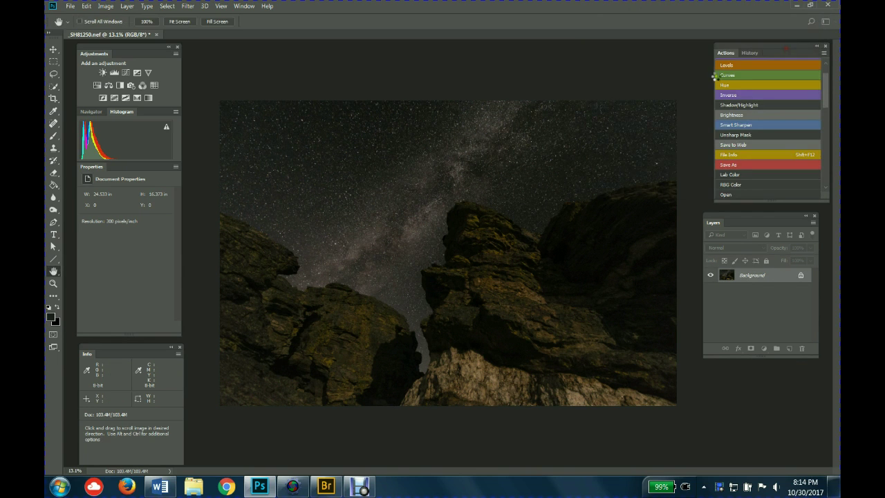
{"action": "key", "text": "h"}
{"action": "left_click", "coordinate": [724, 85]}
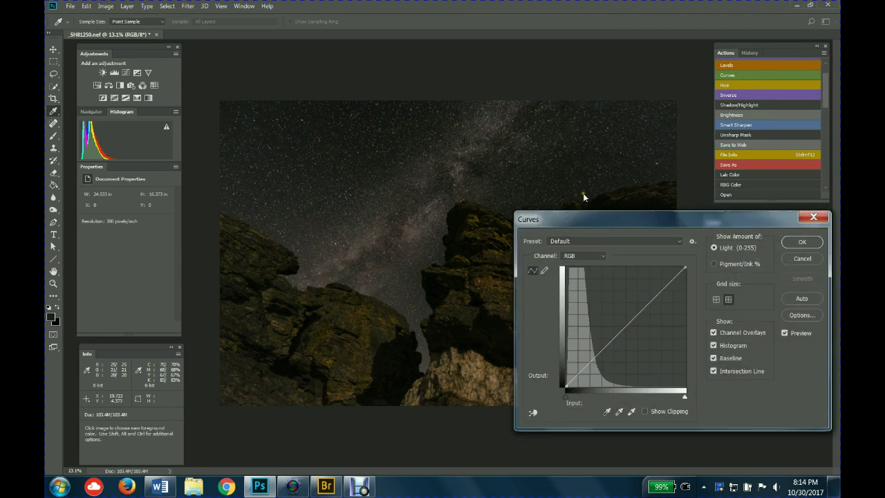
{"action": "left_click_drag", "start_coordinate": [588, 214], "coordinate": [671, 223]}
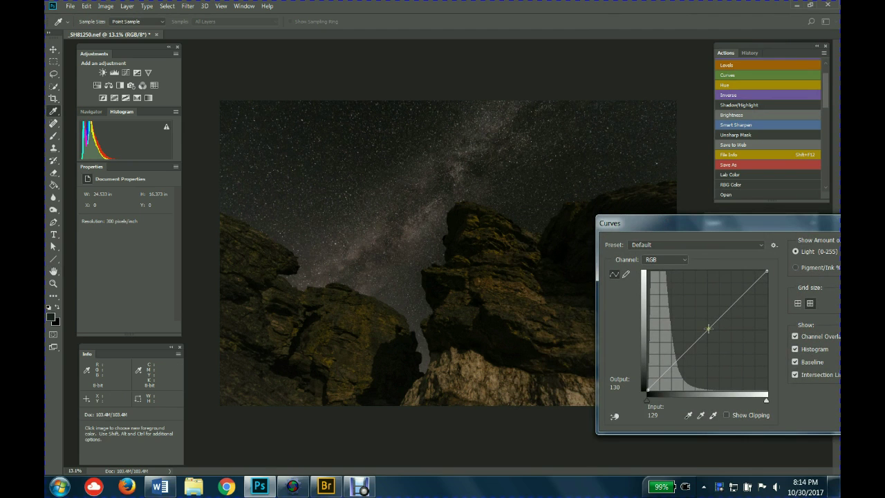
Raise the RGB curve midpoint from input 125 to output 139 and apply it.
{"action": "left_click", "coordinate": [707, 324]}
{"action": "left_click_drag", "start_coordinate": [719, 336], "coordinate": [717, 336]}
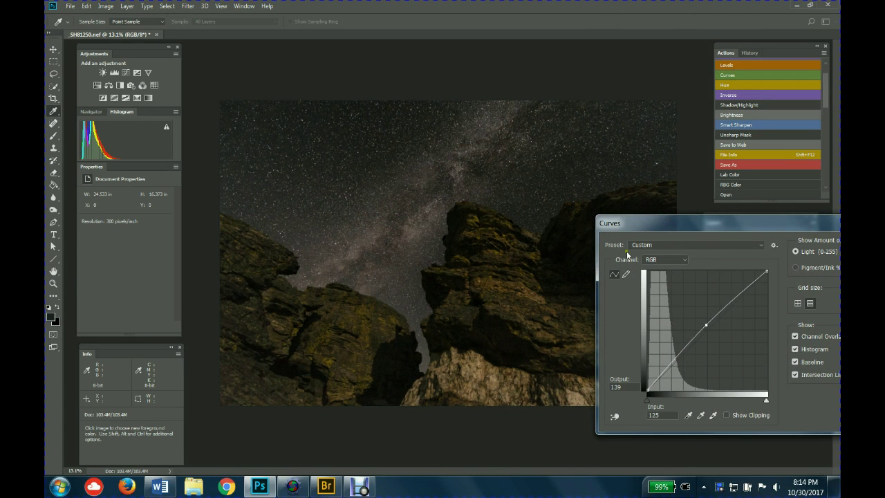
{"action": "left_click_drag", "start_coordinate": [655, 228], "coordinate": [567, 219]}
{"action": "left_click", "coordinate": [794, 238]}
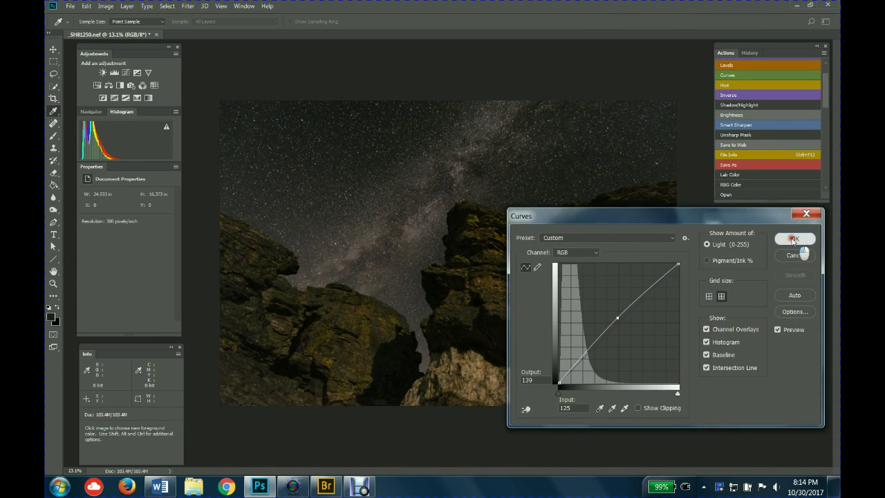
{"action": "key", "text": "h"}
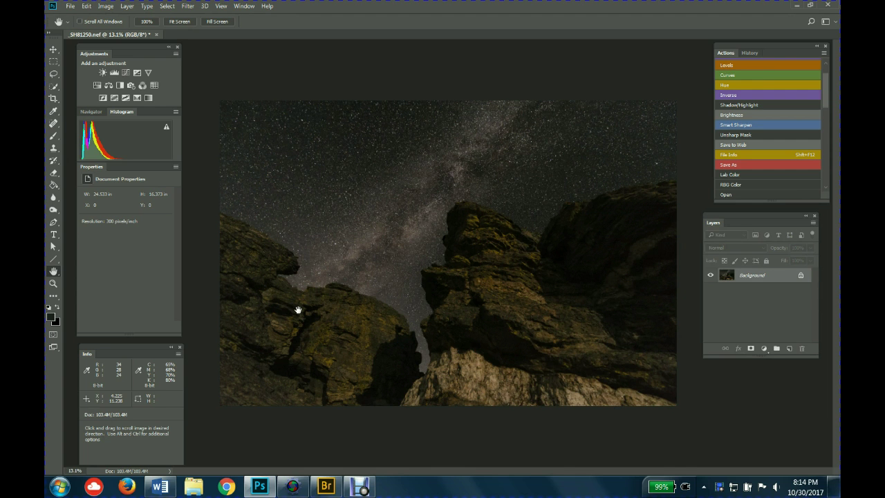
Lasso a freehand selection around the dark right-hand boulder and open Select and Mask.
{"action": "scroll", "coordinate": [640, 302], "scroll_direction": "up", "scroll_amount": 2}
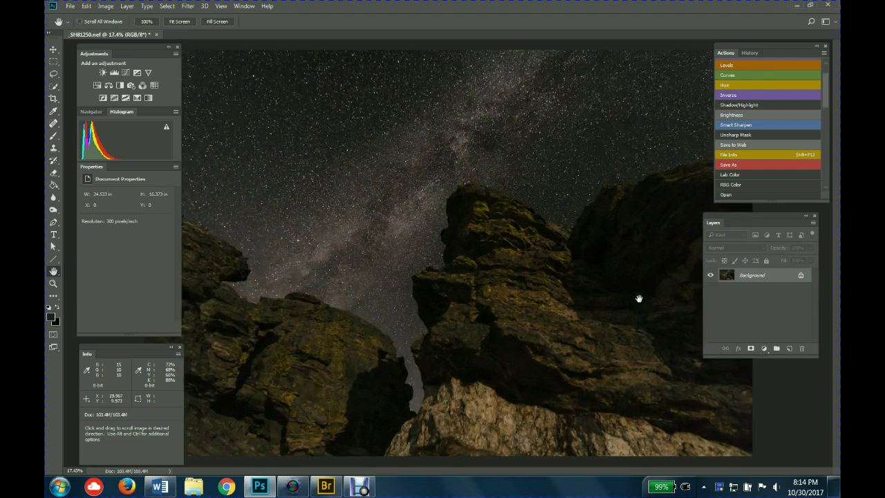
{"action": "scroll", "coordinate": [594, 317], "scroll_direction": "down", "scroll_amount": 3}
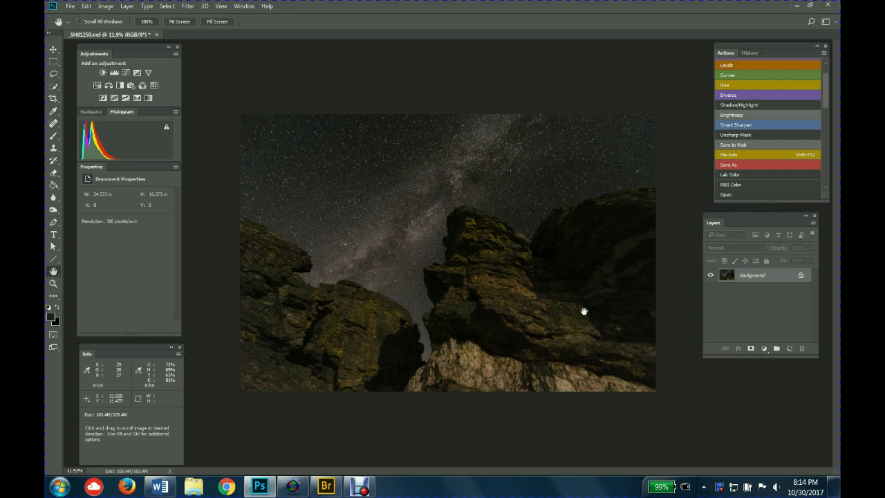
{"action": "left_click", "coordinate": [54, 73]}
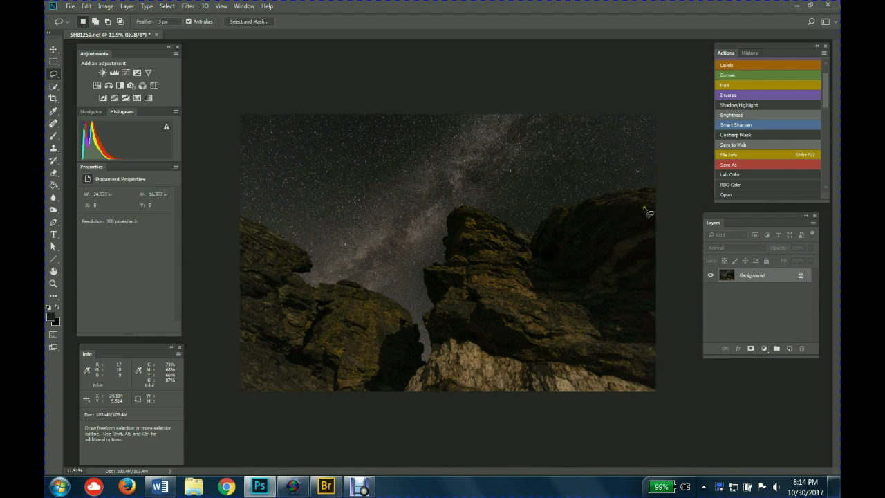
{"action": "mouse_move", "coordinate": [645, 208]}
{"action": "left_mouse_down"}
{"action": "mouse_move", "coordinate": [588, 212]}
{"action": "mouse_move", "coordinate": [542, 252]}
{"action": "mouse_move", "coordinate": [555, 296]}
{"action": "mouse_move", "coordinate": [589, 310]}
{"action": "mouse_move", "coordinate": [616, 337]}
{"action": "mouse_move", "coordinate": [647, 342]}
{"action": "mouse_move", "coordinate": [654, 324]}
{"action": "mouse_move", "coordinate": [652, 210]}
{"action": "left_mouse_up"}
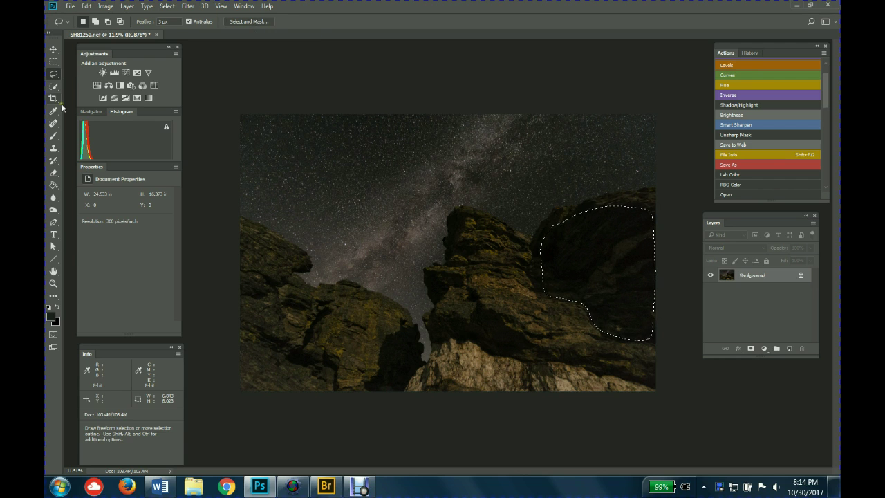
{"action": "left_click", "coordinate": [260, 23]}
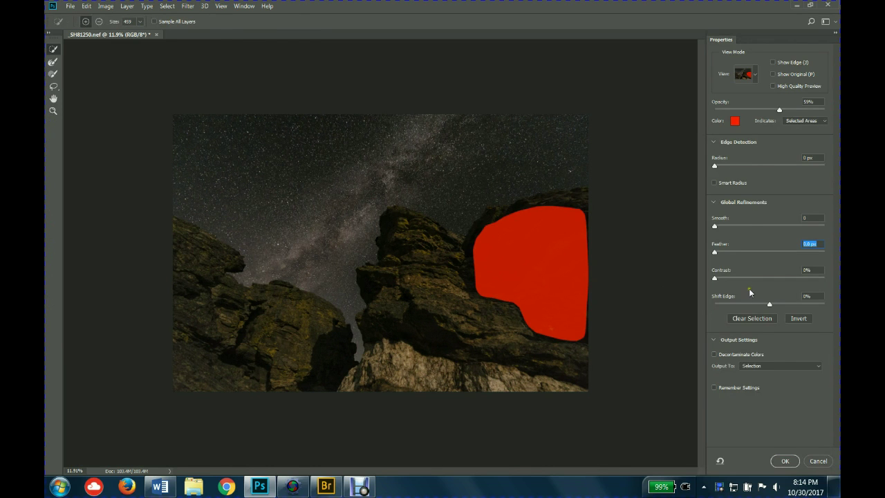
Feather the boulder selection to 18.3 px and confirm the refined selection.
{"action": "left_click_drag", "start_coordinate": [716, 254], "coordinate": [763, 256]}
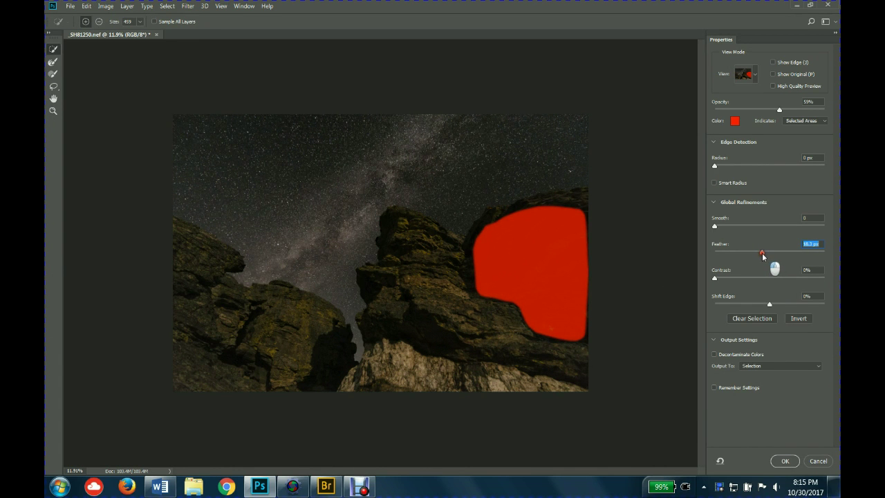
{"action": "left_click", "coordinate": [788, 463]}
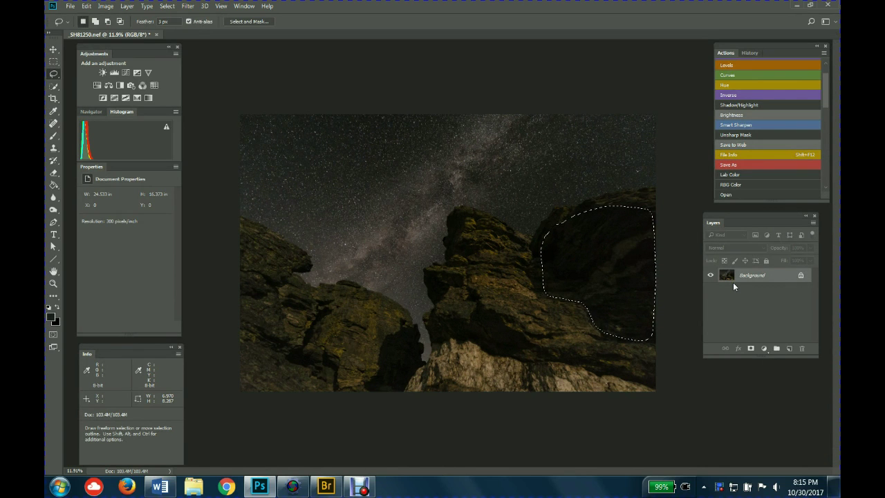
{"action": "left_click_drag", "start_coordinate": [734, 286], "coordinate": [748, 253]}
Open Curves via the action, move it off the boulder, and reset the curve to straight.
{"action": "left_click", "coordinate": [742, 76]}
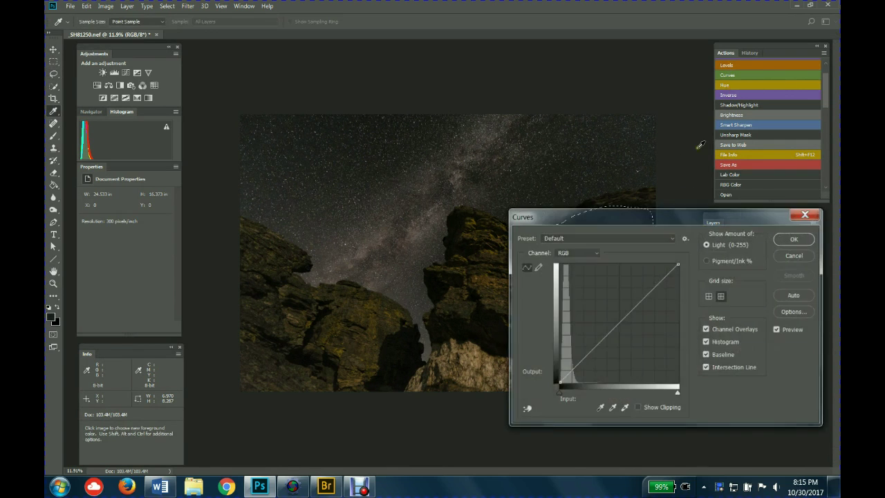
{"action": "left_click_drag", "start_coordinate": [700, 223], "coordinate": [320, 167]}
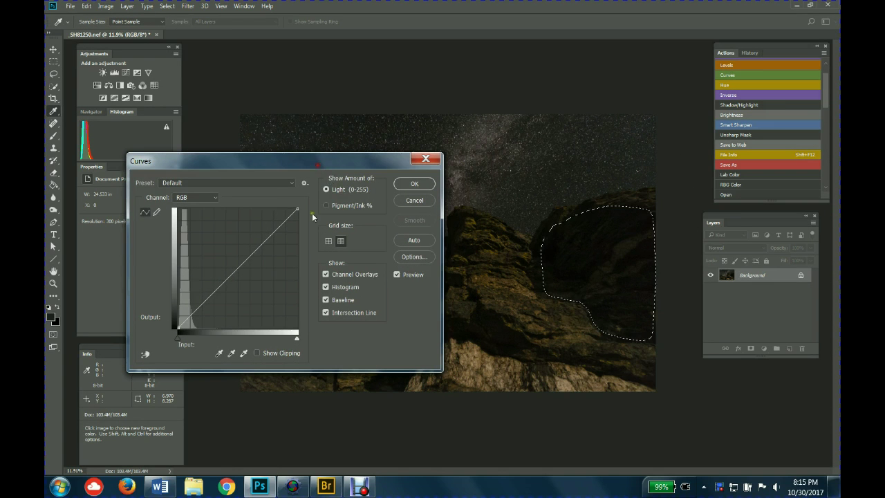
{"action": "left_click", "coordinate": [599, 250], "text": "ctrl"}
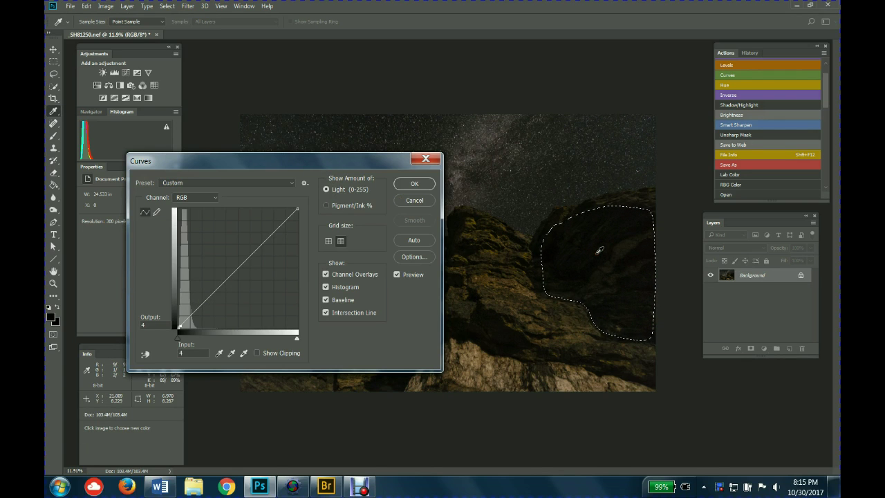
{"action": "key", "text": "plus"}
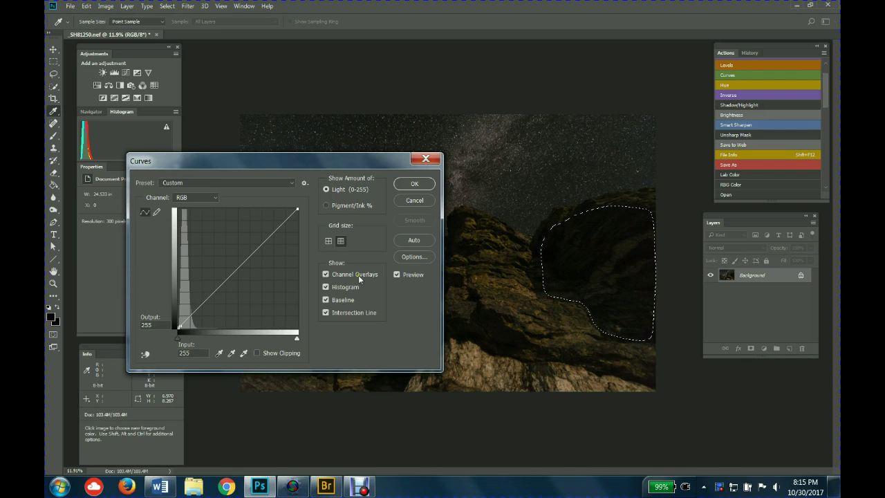
{"action": "left_click", "coordinate": [410, 201], "text": "alt"}
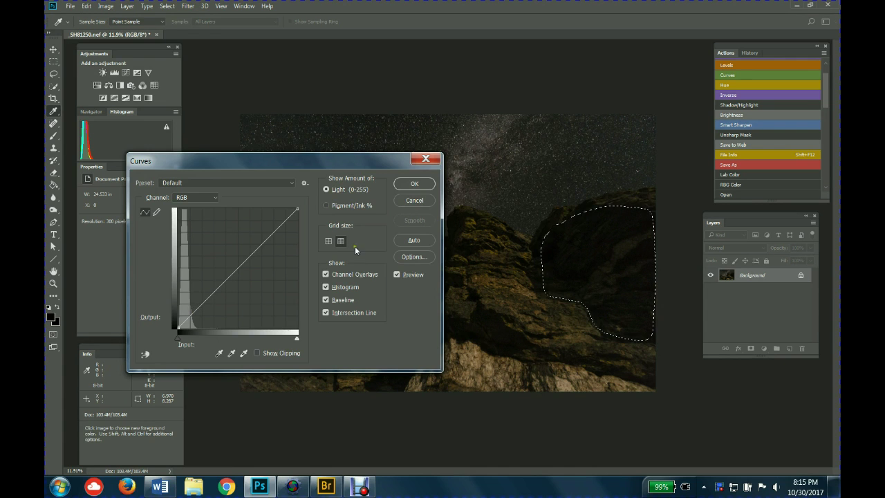
{"action": "left_click_drag", "start_coordinate": [313, 163], "coordinate": [327, 148]}
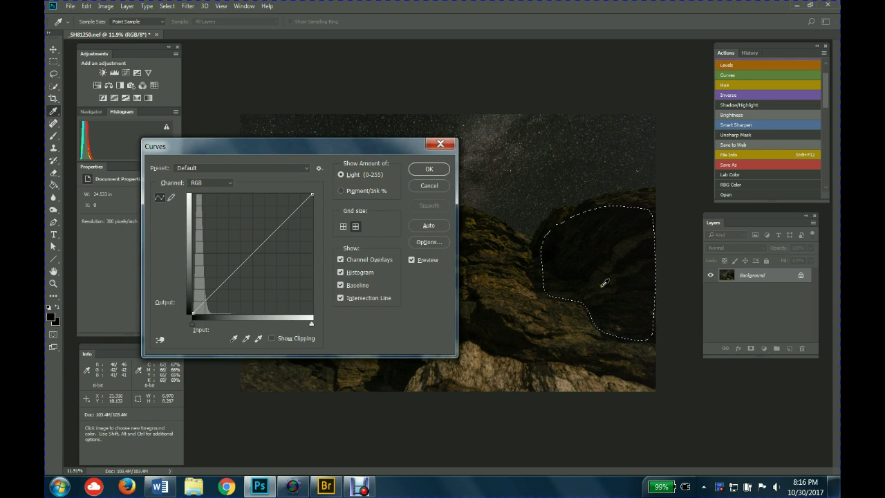
{"action": "scroll", "coordinate": [636, 296], "scroll_direction": "up", "scroll_amount": 1}
Lift an RGB curve point from input 59 to output 82 to lighten the boulder.
{"action": "scroll", "coordinate": [636, 296], "scroll_direction": "up", "scroll_amount": 1}
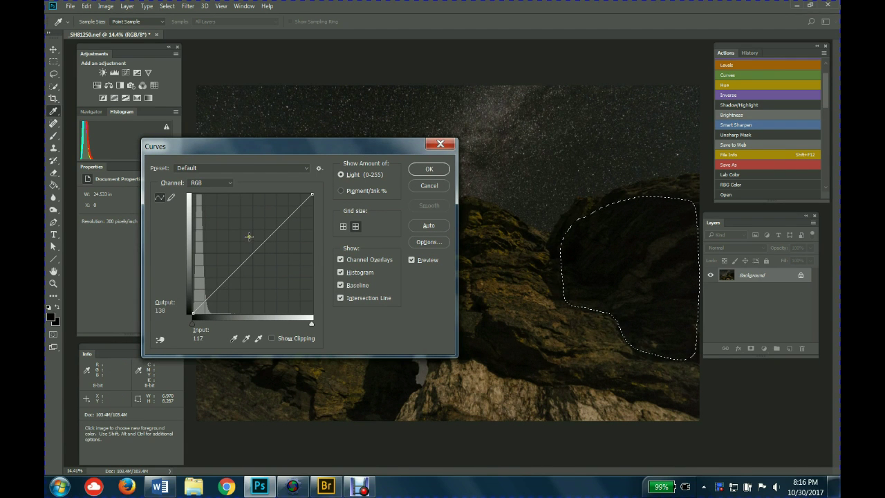
{"action": "left_click_drag", "start_coordinate": [274, 145], "coordinate": [291, 129]}
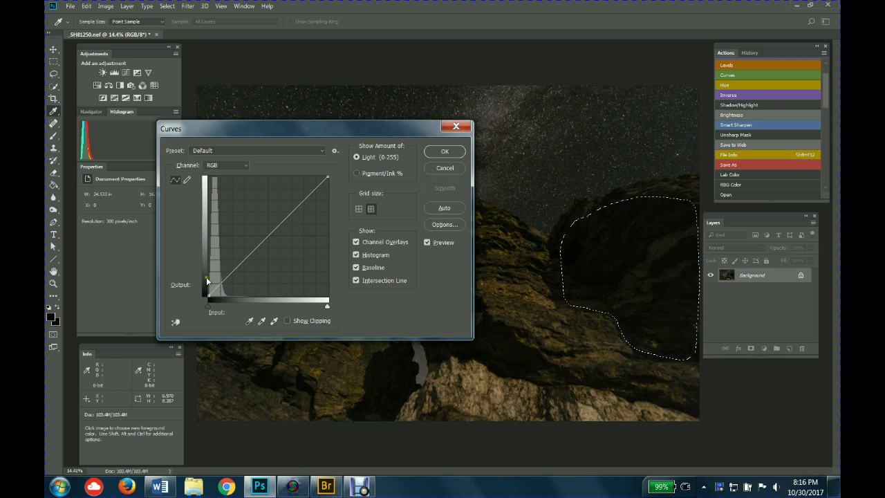
{"action": "left_click_drag", "start_coordinate": [238, 264], "coordinate": [236, 257]}
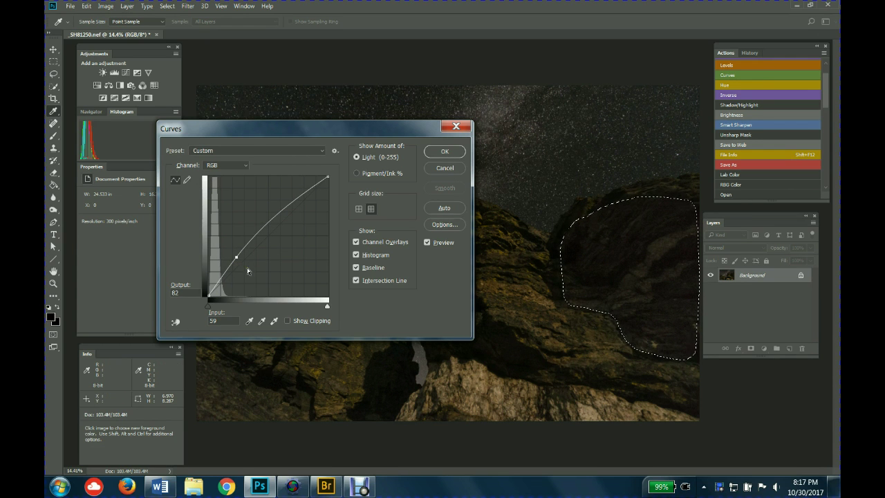
{"action": "left_click_drag", "start_coordinate": [302, 127], "coordinate": [303, 71]}
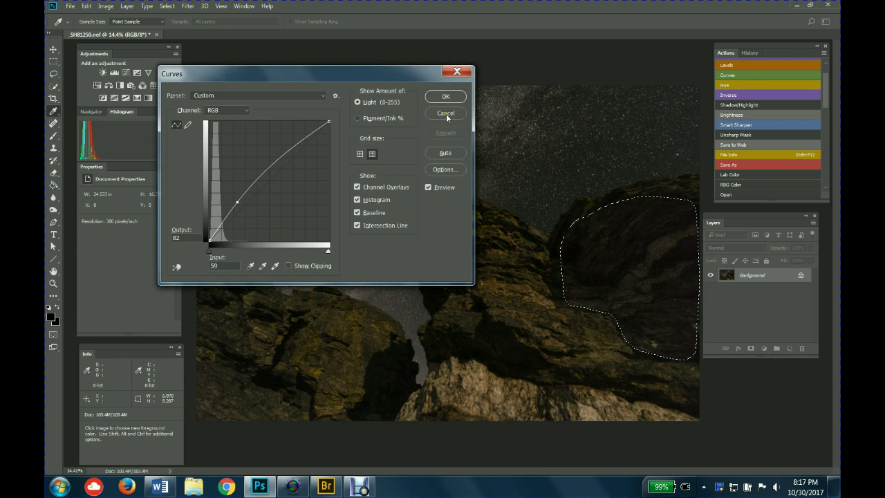
Apply the boulder curve and deselect with Ctrl+D.
{"action": "left_click", "coordinate": [445, 96]}
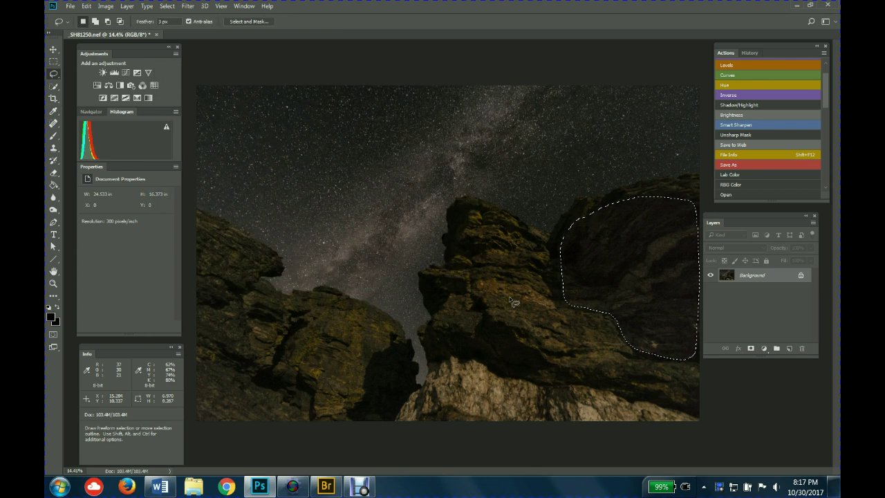
{"action": "key", "text": "ctrl+d"}
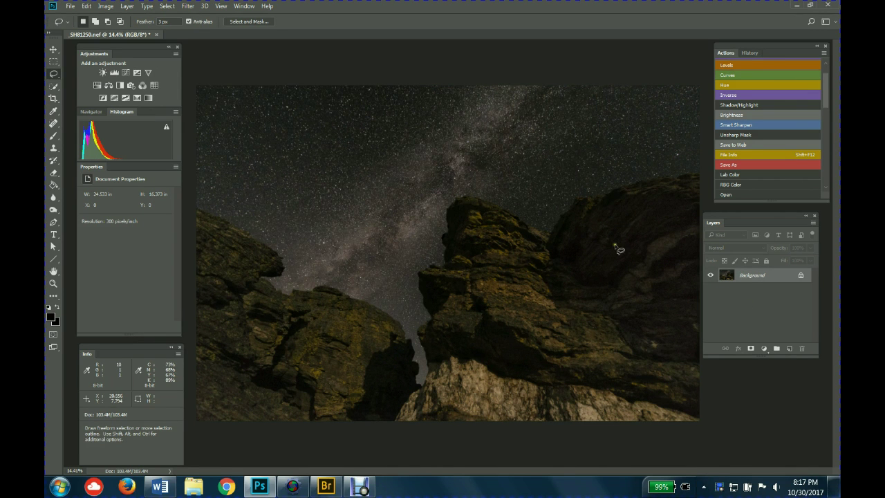
Restore the boulder selection from History and bring up Curves via the action.
{"action": "left_click", "coordinate": [748, 53]}
{"action": "left_click", "coordinate": [750, 178]}
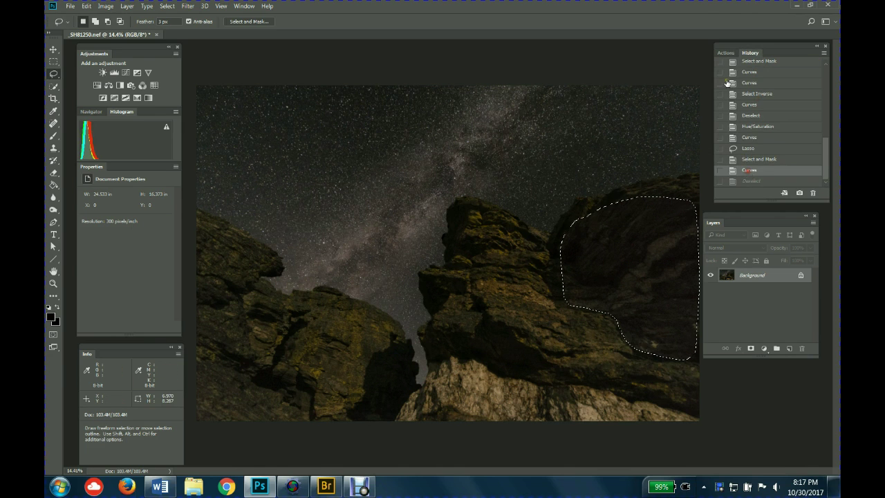
{"action": "left_click", "coordinate": [725, 53]}
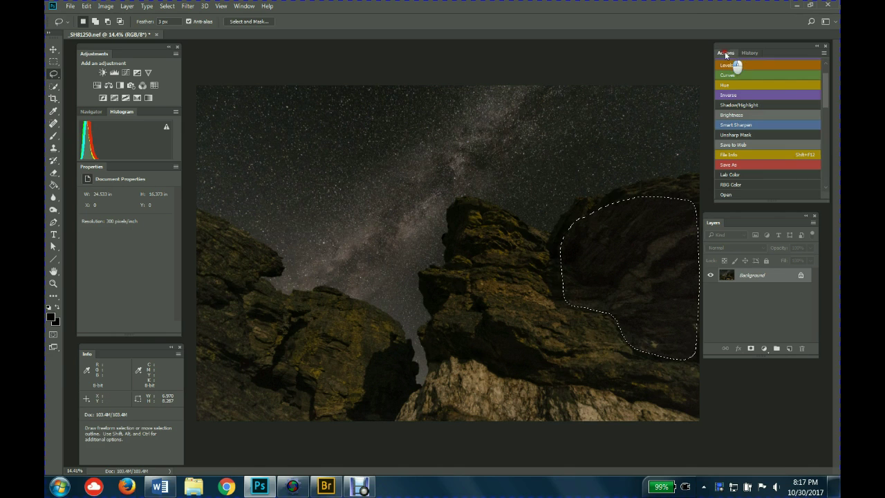
{"action": "left_click", "coordinate": [781, 74]}
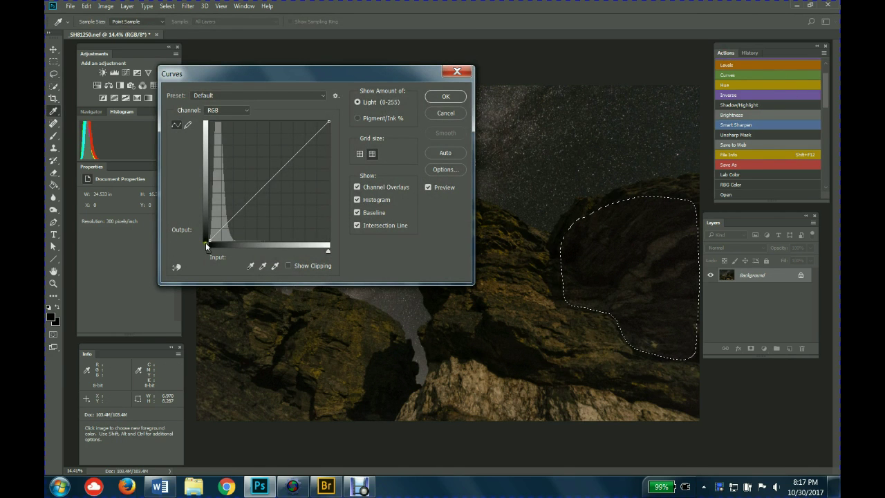
Move the curve's black point to input 8, apply it, and clear the selection.
{"action": "left_click", "coordinate": [210, 240]}
{"action": "left_click_drag", "start_coordinate": [210, 240], "coordinate": [213, 242]}
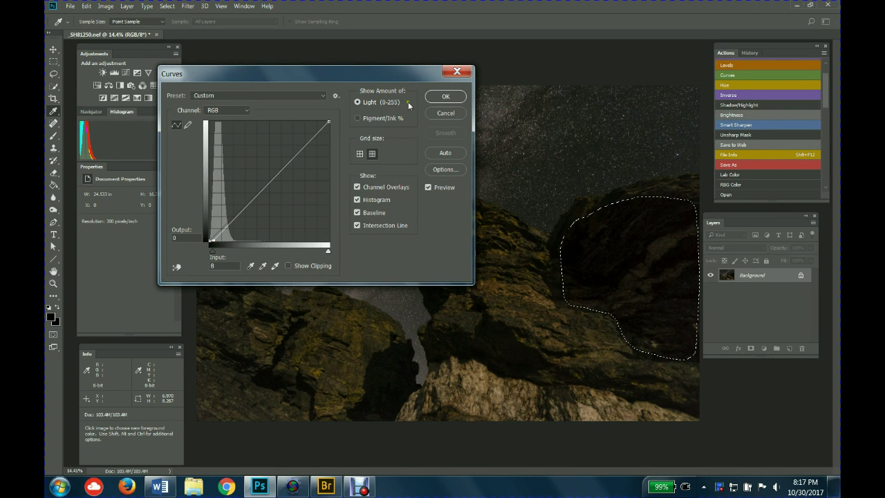
{"action": "left_click", "coordinate": [450, 100]}
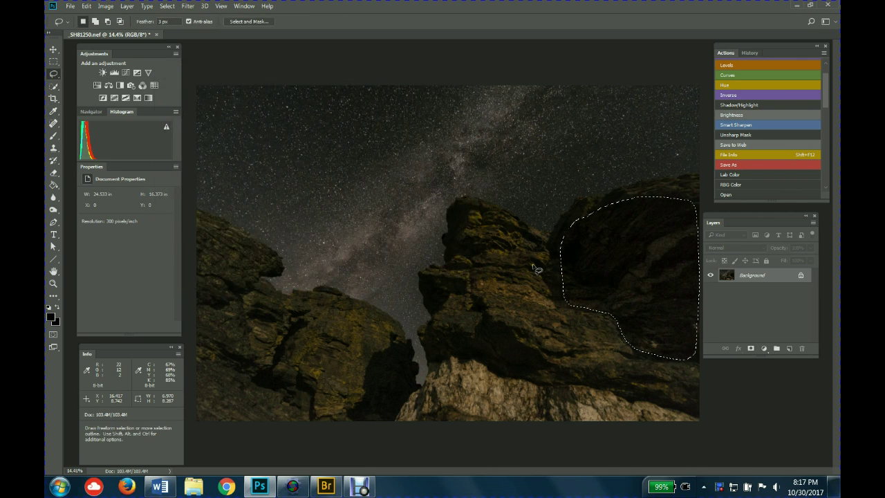
{"action": "key", "text": "l"}
{"action": "key", "text": "ctrl+d"}
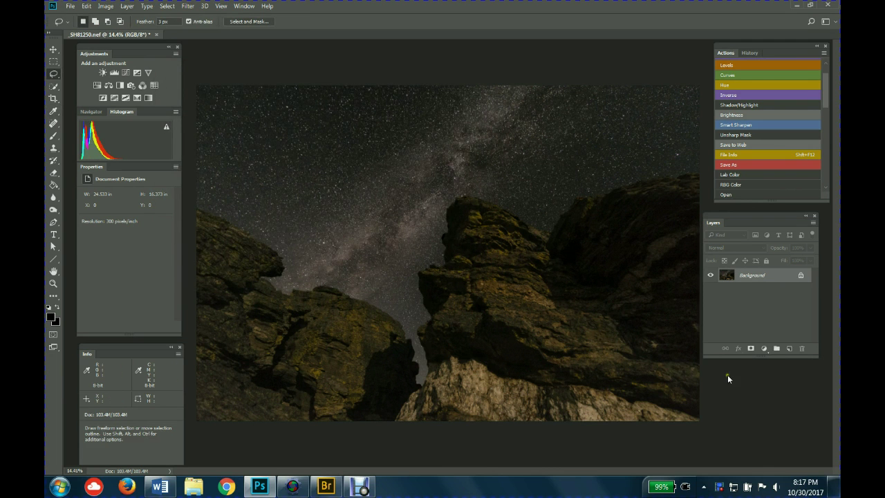
Return to the Curves state just above Deselect in History.
{"action": "scroll", "coordinate": [681, 290], "scroll_direction": "up", "scroll_amount": 1}
{"action": "scroll", "coordinate": [681, 291], "scroll_direction": "down", "scroll_amount": 2}
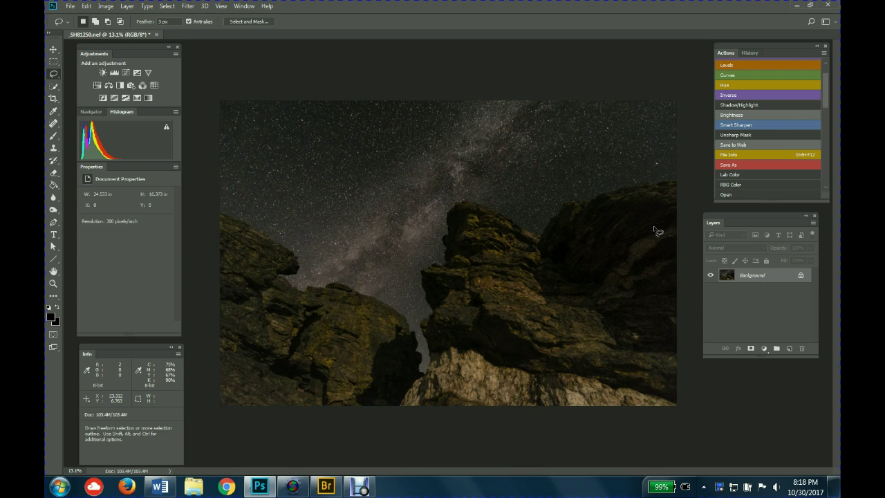
{"action": "left_click", "coordinate": [750, 53]}
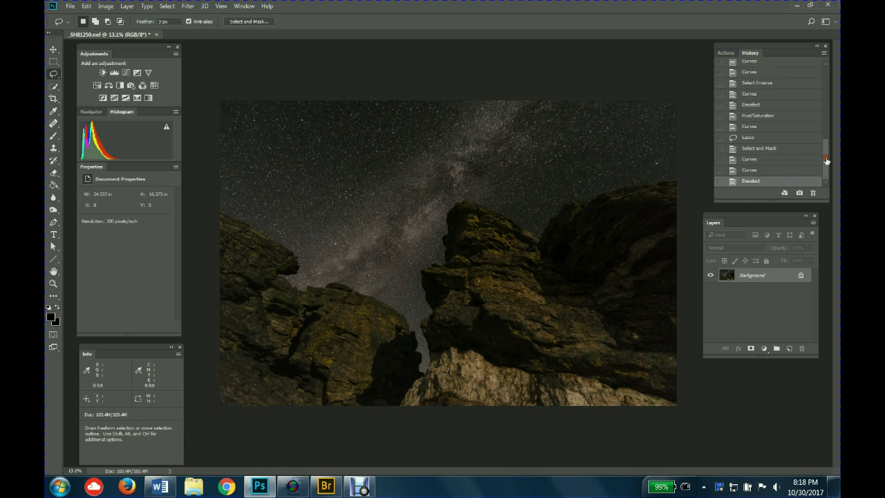
{"action": "left_click", "coordinate": [752, 173]}
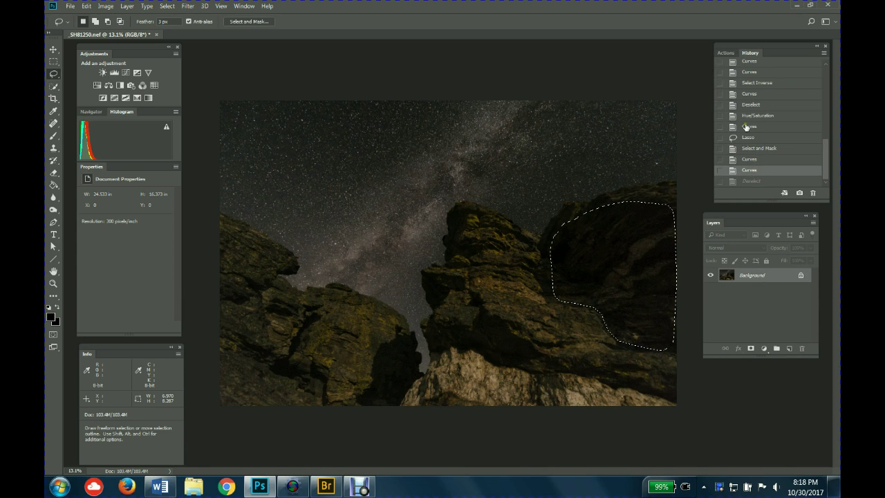
Cancel a trial Curves brightening of the boulder, deselect, and bring the Word notes forward.
{"action": "left_click", "coordinate": [725, 52]}
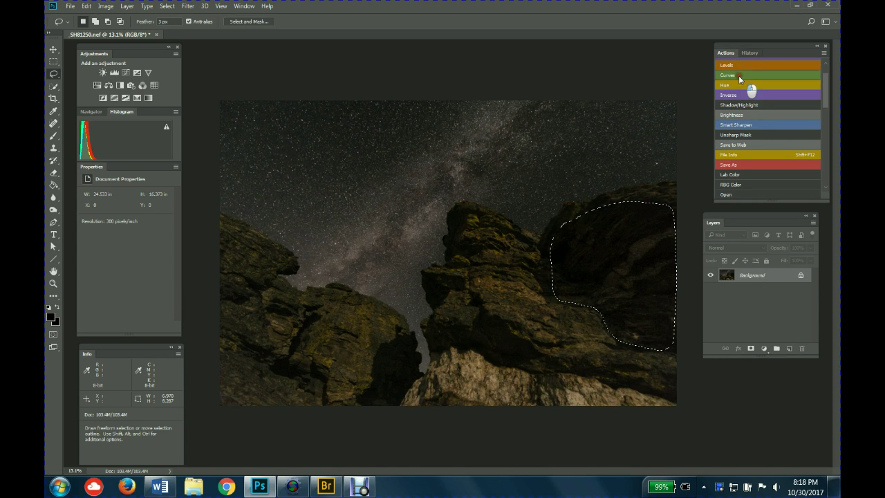
{"action": "left_click", "coordinate": [739, 76]}
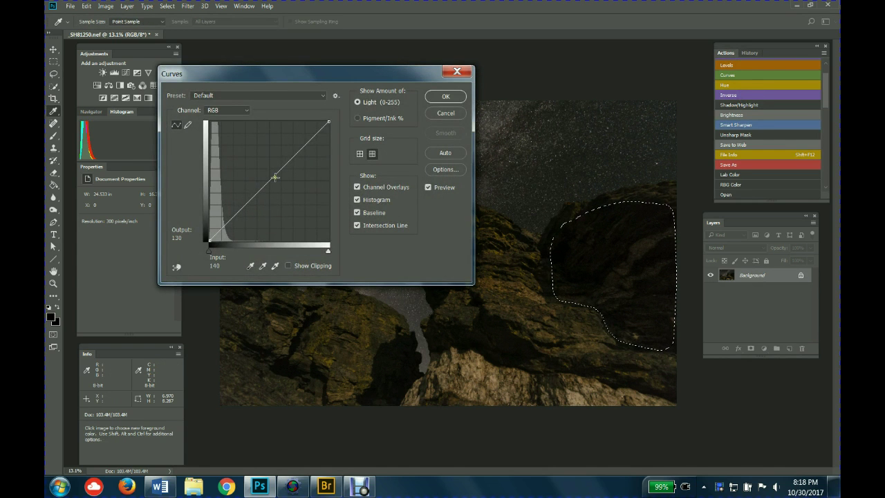
{"action": "left_click_drag", "start_coordinate": [274, 178], "coordinate": [271, 129]}
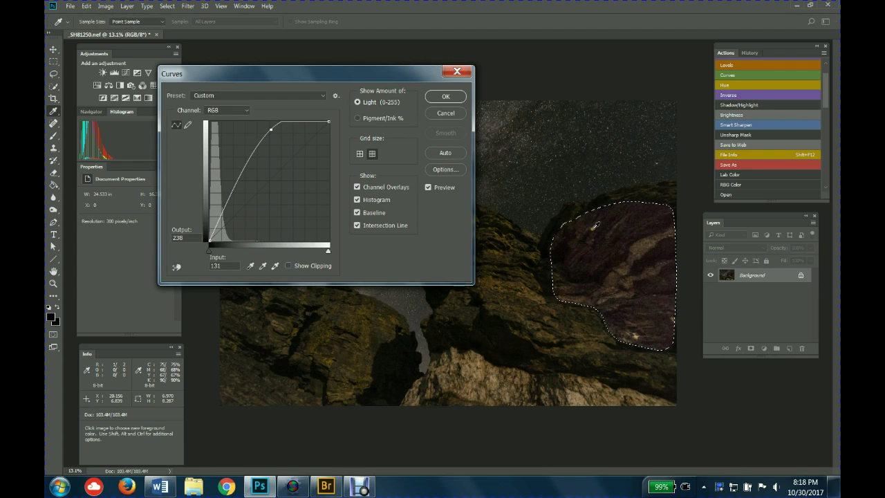
{"action": "left_click", "coordinate": [446, 113]}
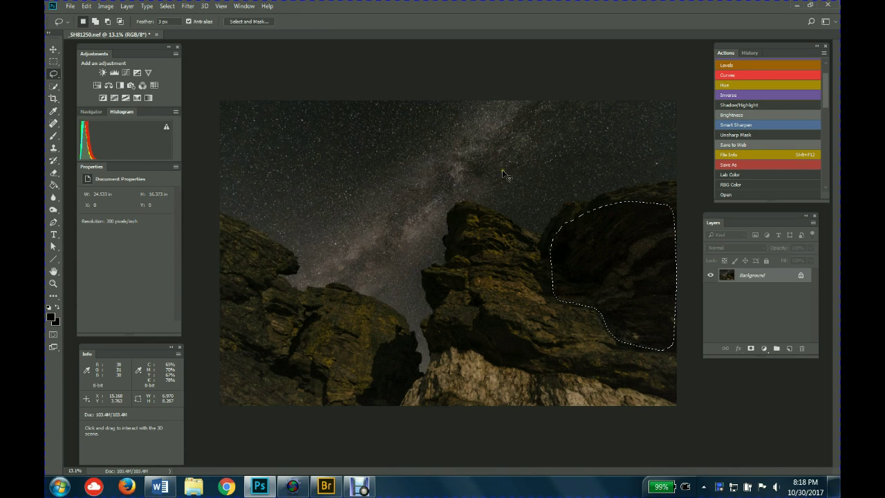
{"action": "key", "text": "ctrl+d"}
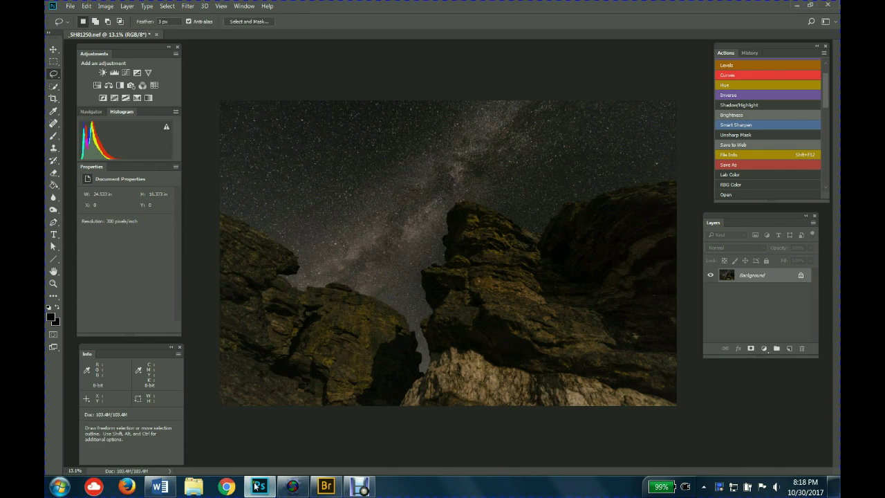
{"action": "left_click", "coordinate": [172, 489]}
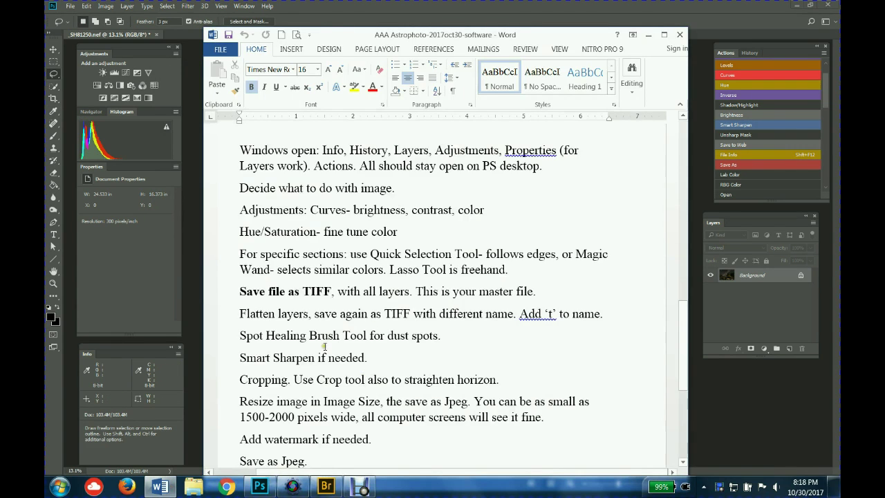
{"action": "scroll", "coordinate": [284, 298], "scroll_direction": "down", "scroll_amount": 2}
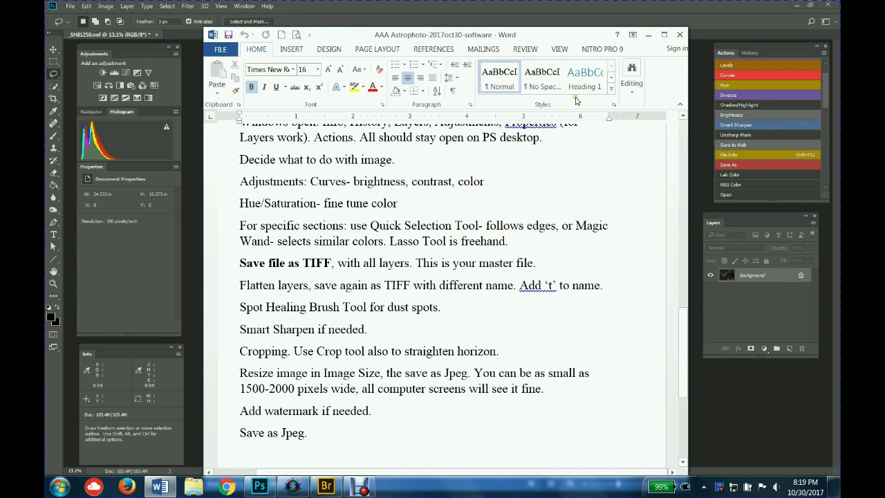
Minimise Word and switch to the Magic Wand with Tolerance set to 30.
{"action": "left_click", "coordinate": [648, 35]}
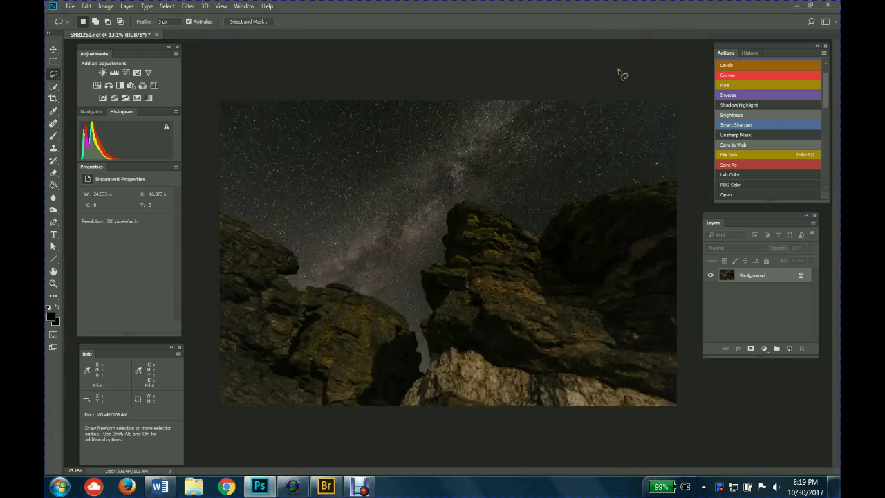
{"action": "right_click", "coordinate": [54, 86]}
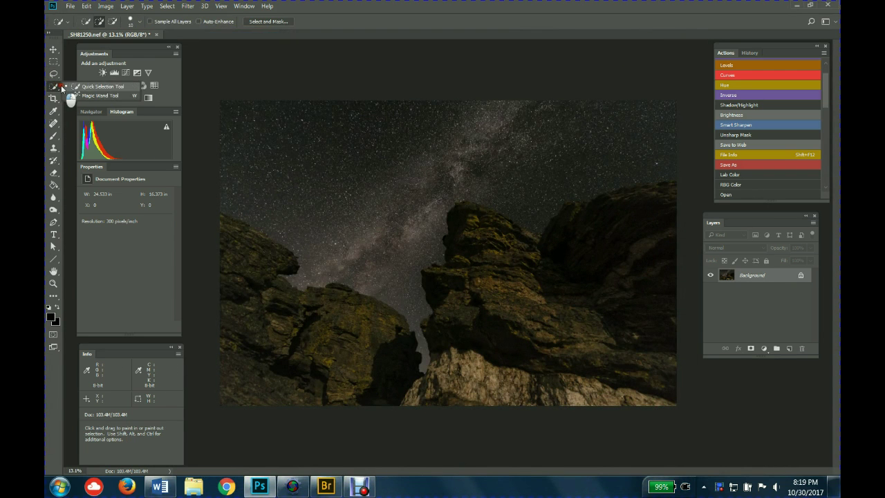
{"action": "left_click", "coordinate": [94, 96]}
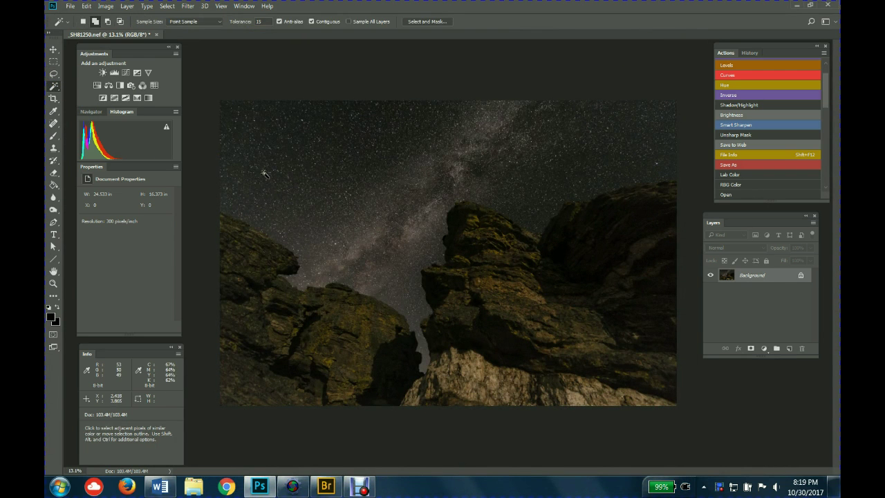
{"action": "left_click", "coordinate": [251, 173]}
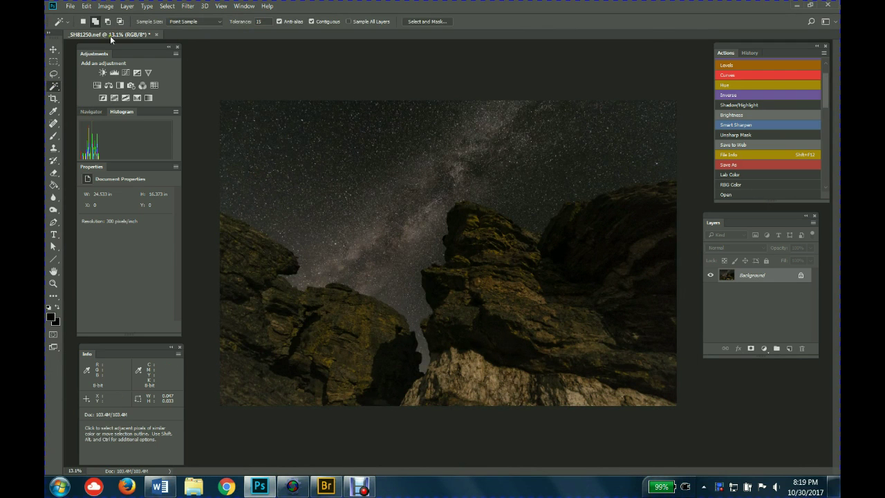
{"action": "left_click", "coordinate": [258, 22]}
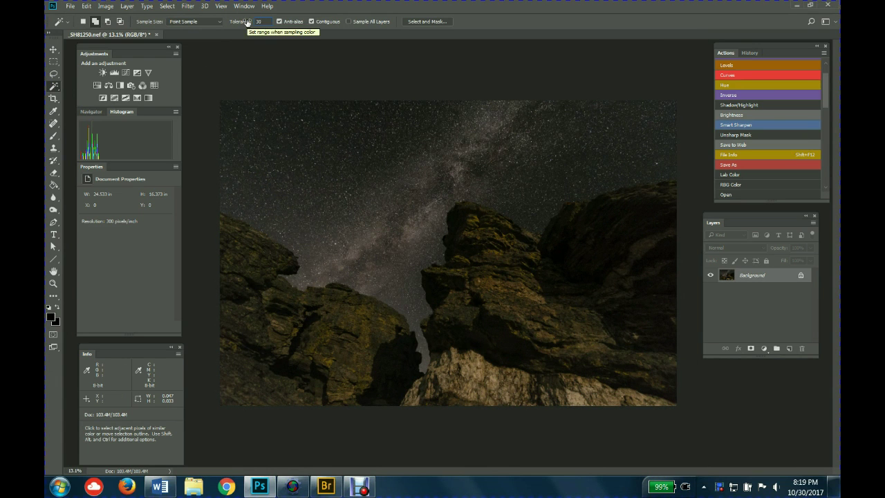
Test Magic Wand selections on the left rock and image, deselect, and choose Quick Selection.
{"action": "left_click", "coordinate": [254, 257]}
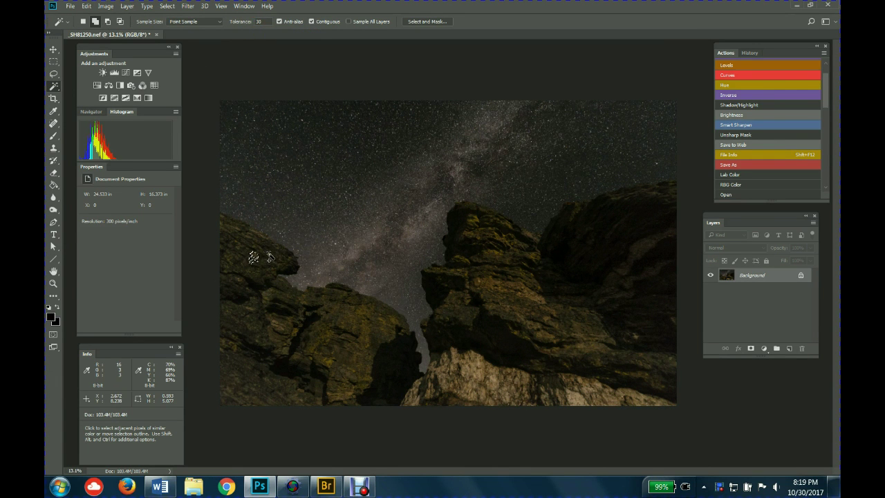
{"action": "left_click", "coordinate": [255, 284]}
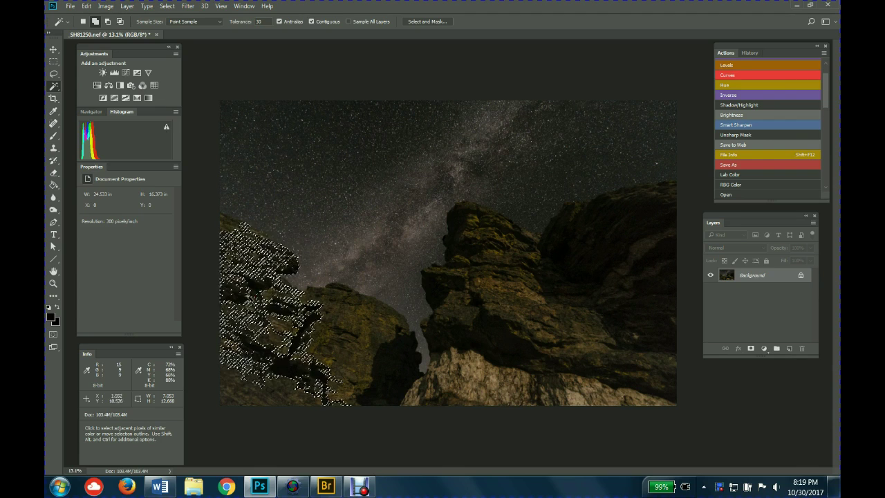
{"action": "left_click", "coordinate": [346, 330]}
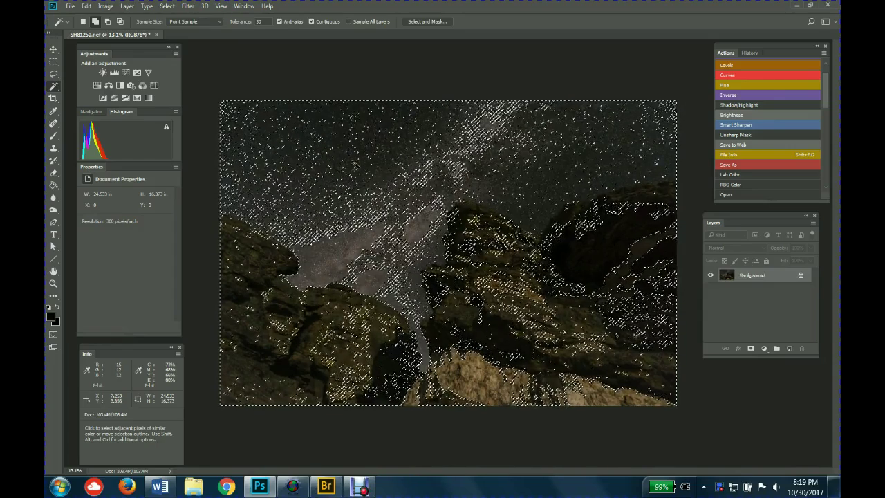
{"action": "key", "text": "ctrl+d"}
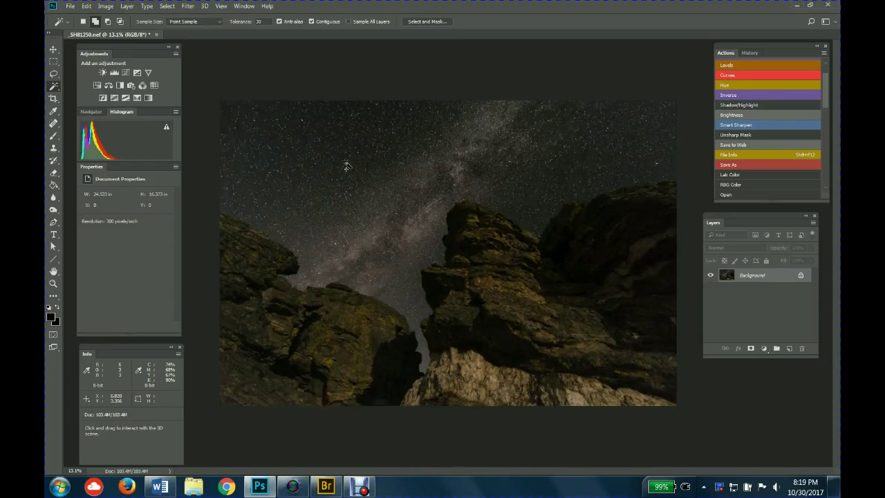
{"action": "right_click", "coordinate": [53, 84]}
{"action": "left_click", "coordinate": [97, 86]}
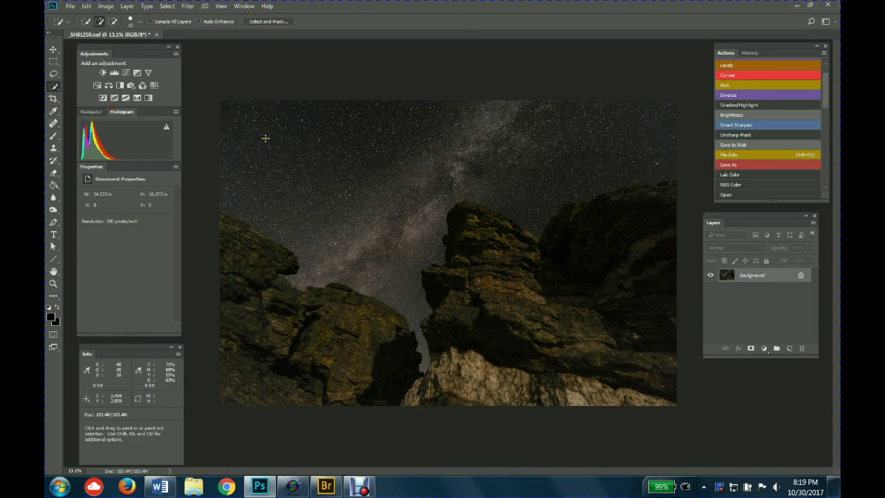